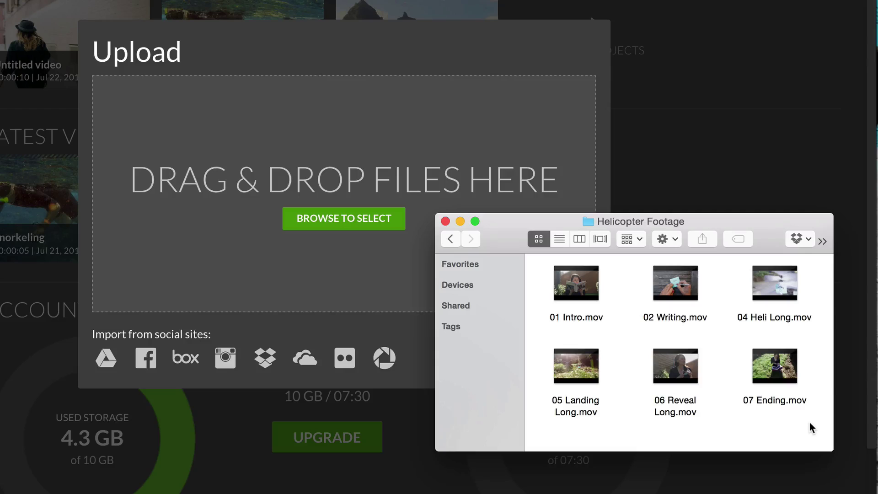
- Upload the six helicopter clips and import five photos from Google Drive
mouse_move(812, 427)
left_mouse_down()
mouse_move(593, 295)
mouse_move(246, 179)
left_mouse_up()
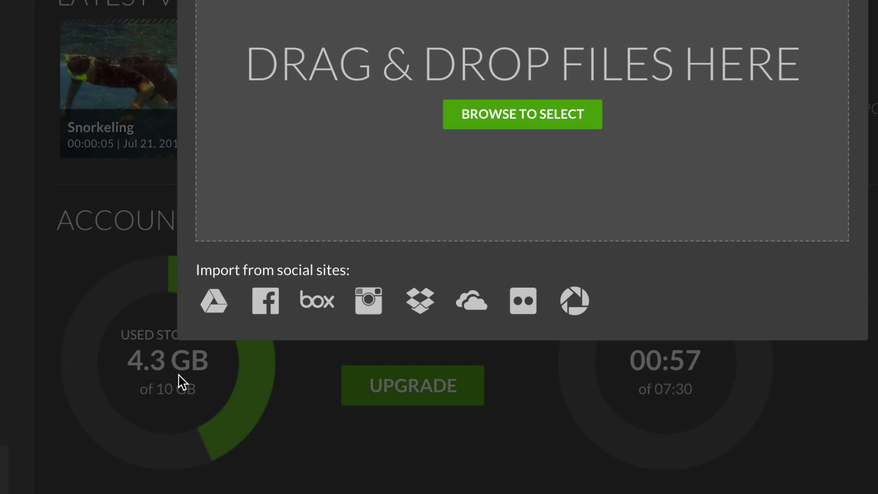
left_click(213, 301)
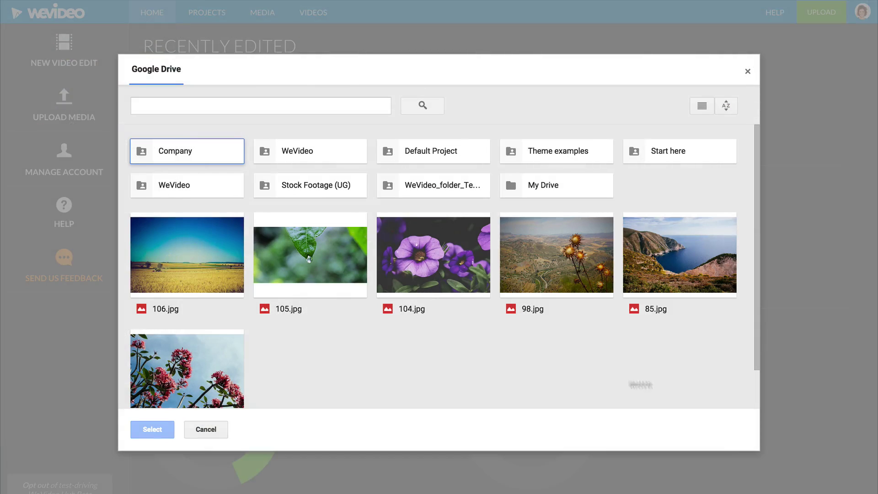
left_click_drag(599, 361, 158, 275)
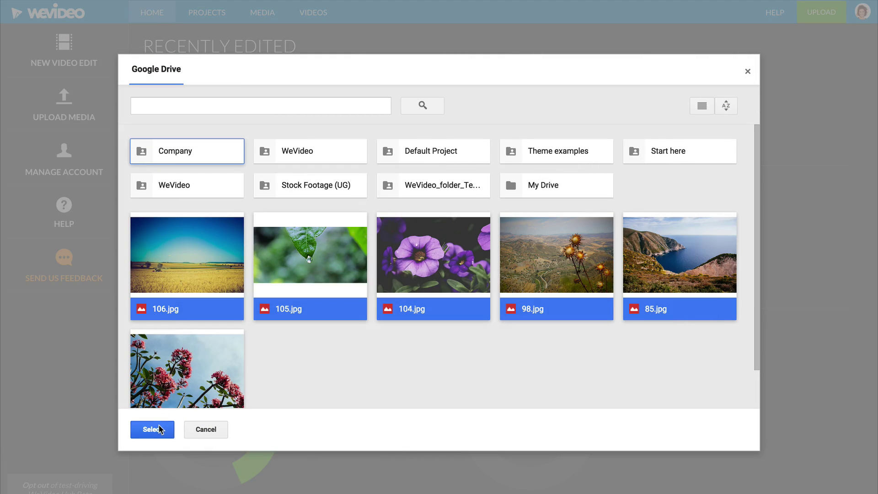
left_click(152, 429)
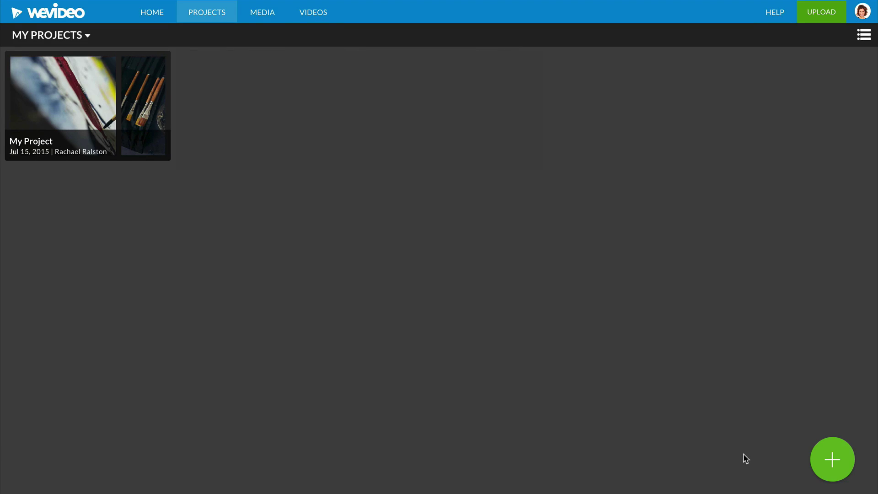
- Check the green + create-new options, then go to the Media library
left_click(832, 458)
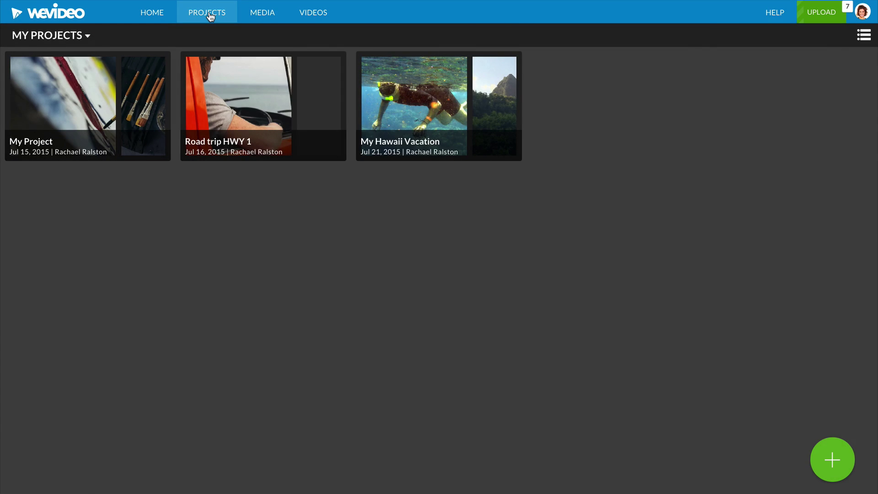
left_click(262, 12)
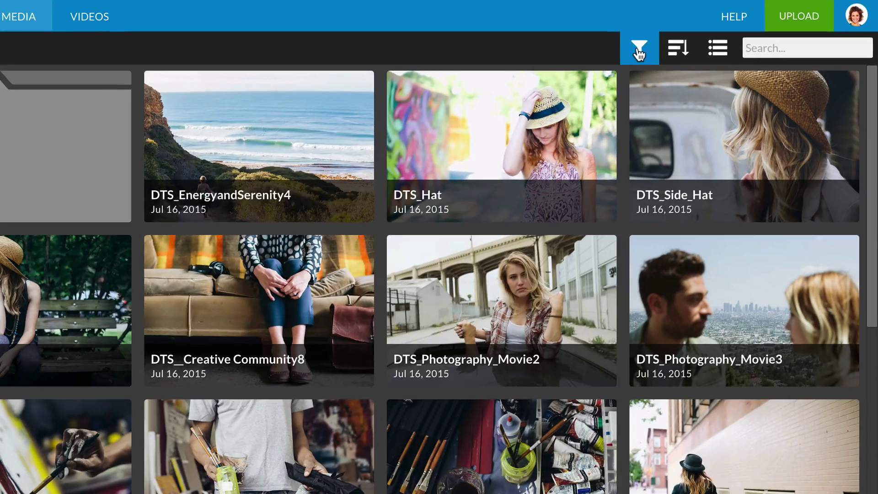
- Look over the media filter and sort options, then select a group of items
left_click(706, 34)
left_click(678, 48)
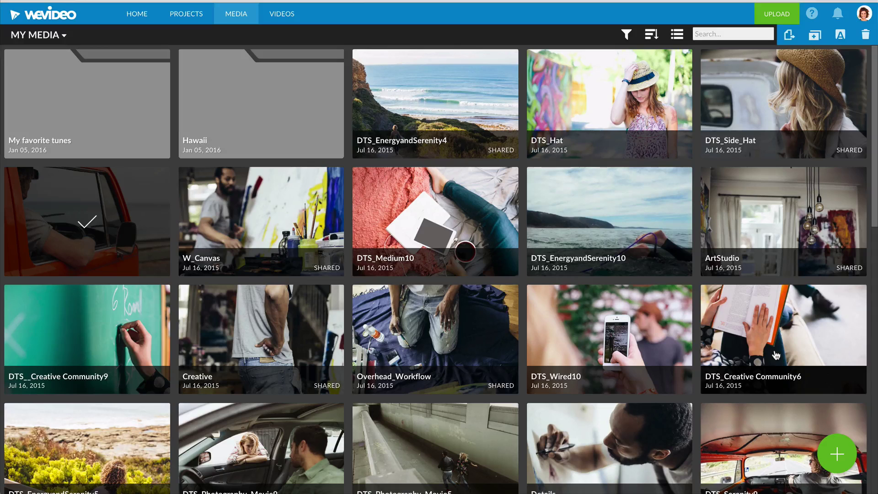
left_click(775, 354, "shift")
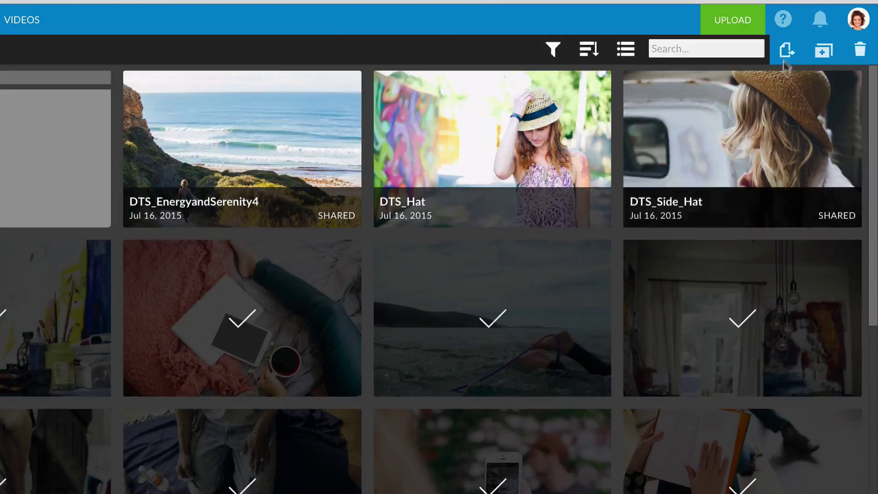
- Move the selected items into the Hawaii folder and request their deletion
left_click(787, 51)
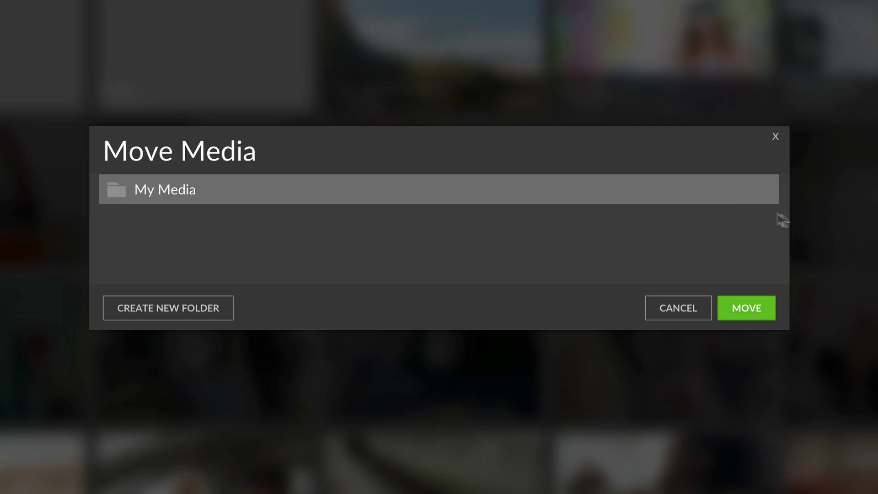
left_click(754, 250)
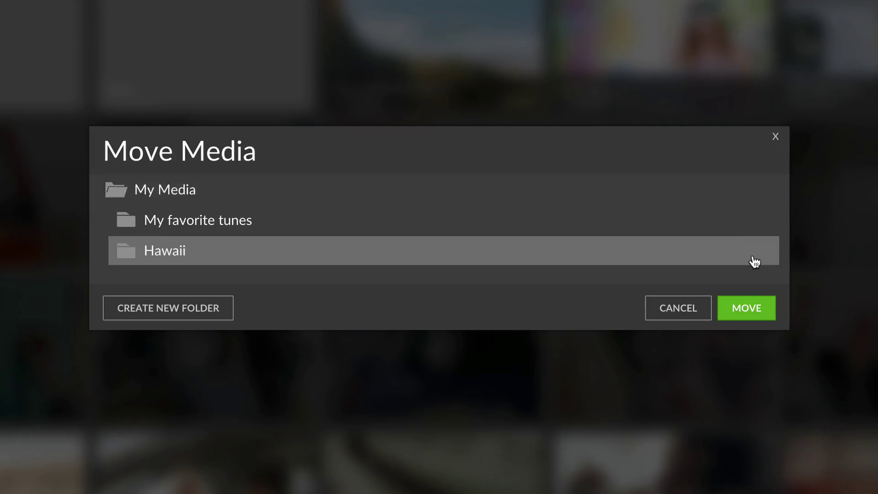
left_click(746, 307)
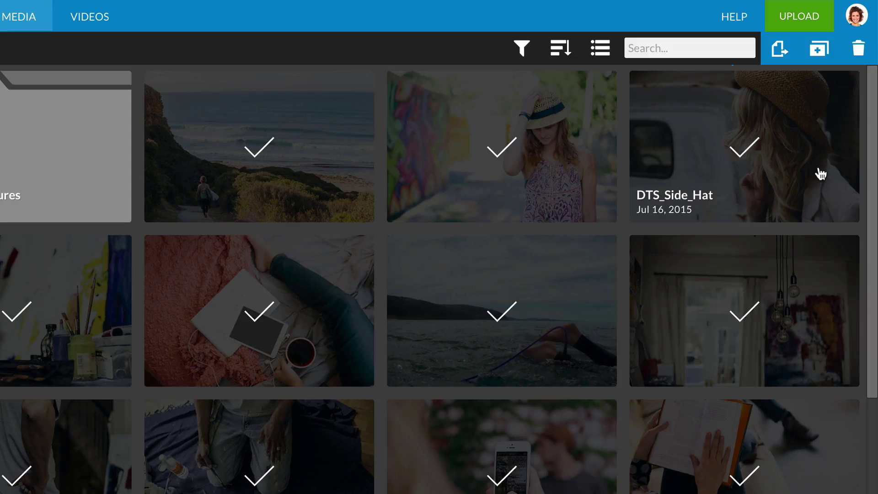
left_click(857, 48)
- Confirm the media deletion and bring up the 'My story is a canvas' video page
left_click(564, 293)
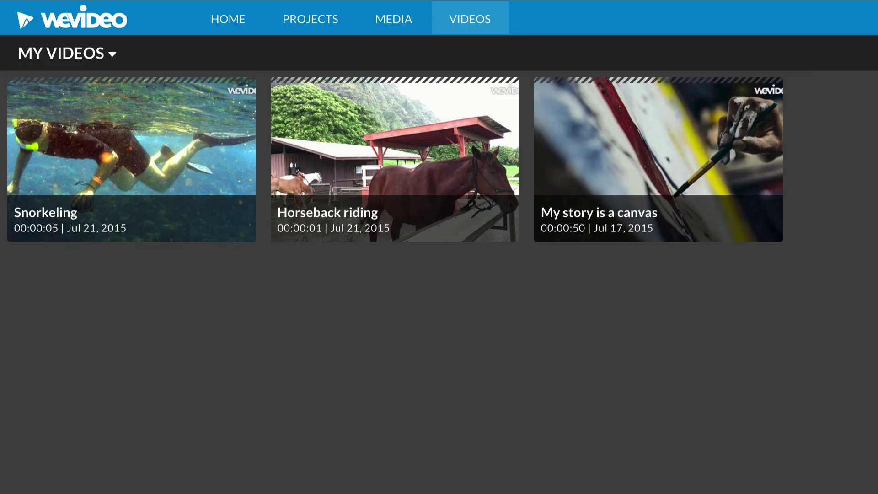
left_click(693, 144)
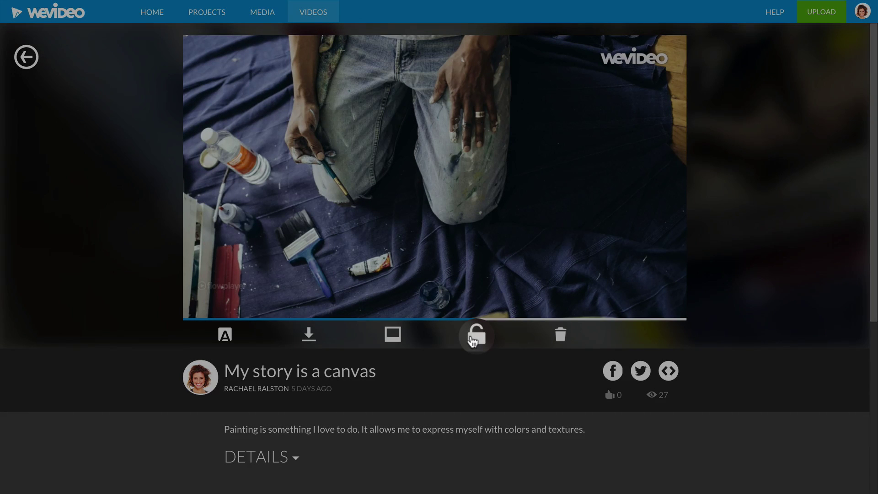
- Lock 'My story is a canvas' as private and bring up the Help resources
left_click(474, 337)
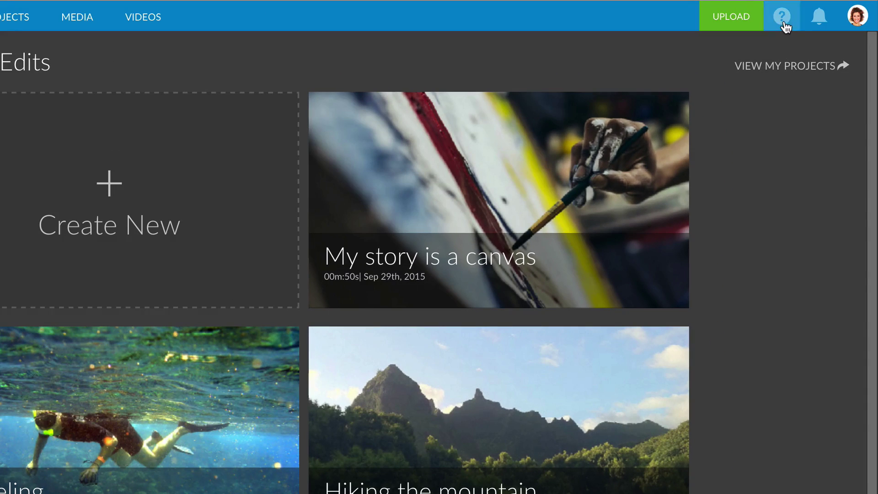
left_click(804, 15)
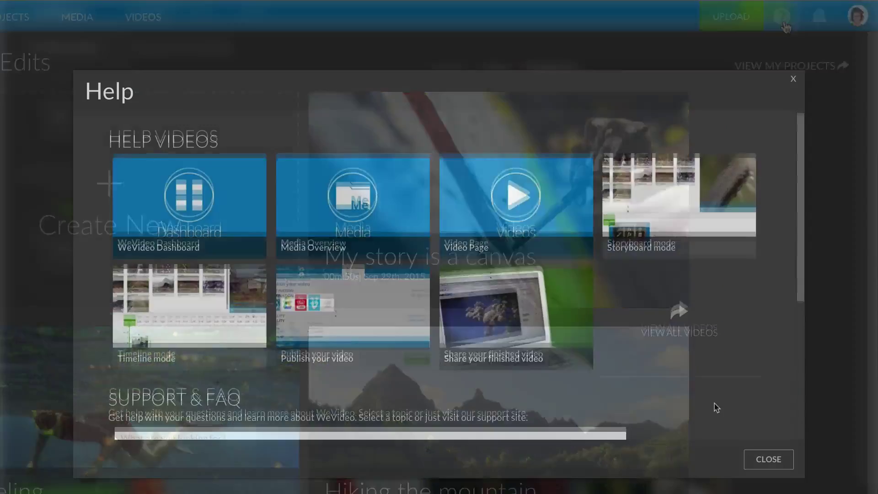
type("How can I add m")
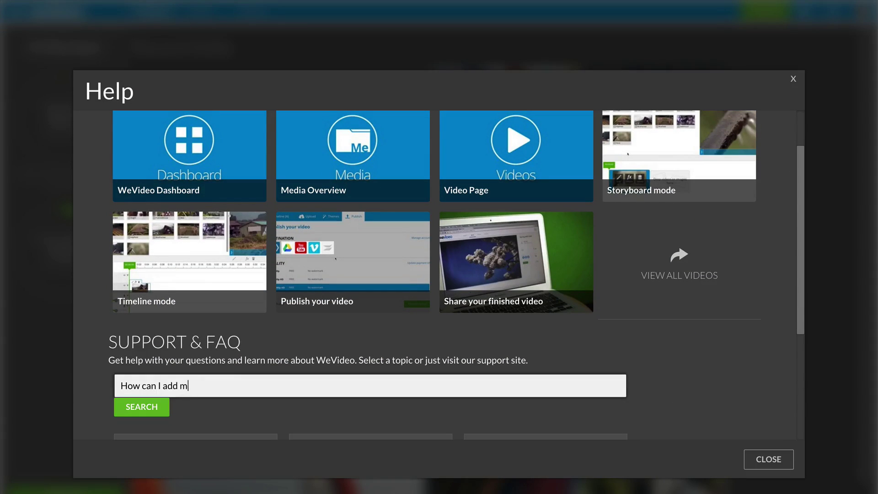
type("usic?")
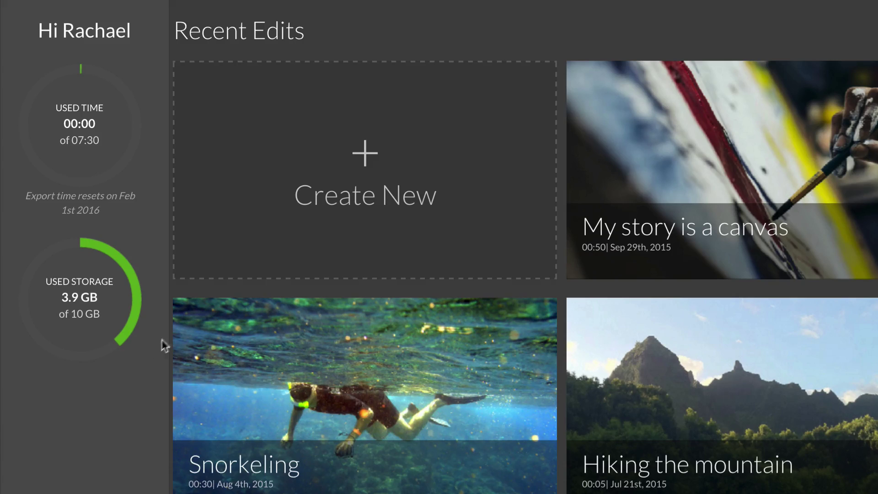